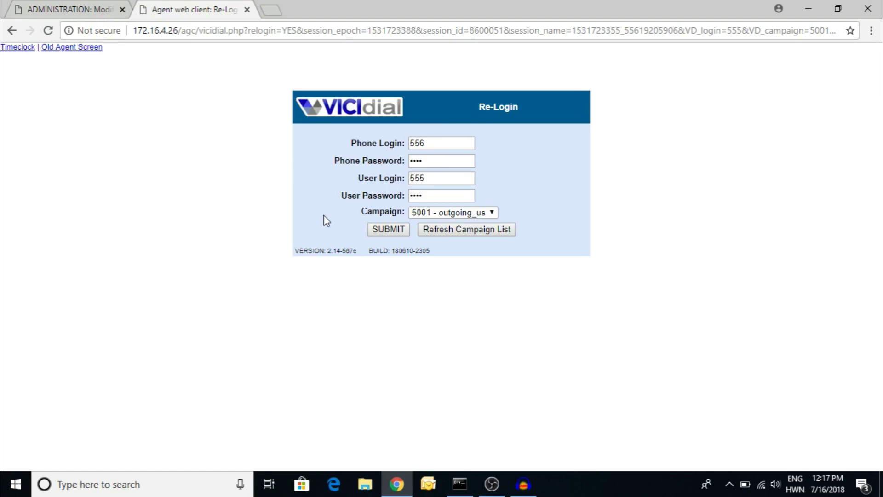
Step: Return to the ADMINISTRATION tab showing the Modify Campaign page for 5001 (outgoing_us)
{"action": "left_click", "coordinate": [93, 3]}
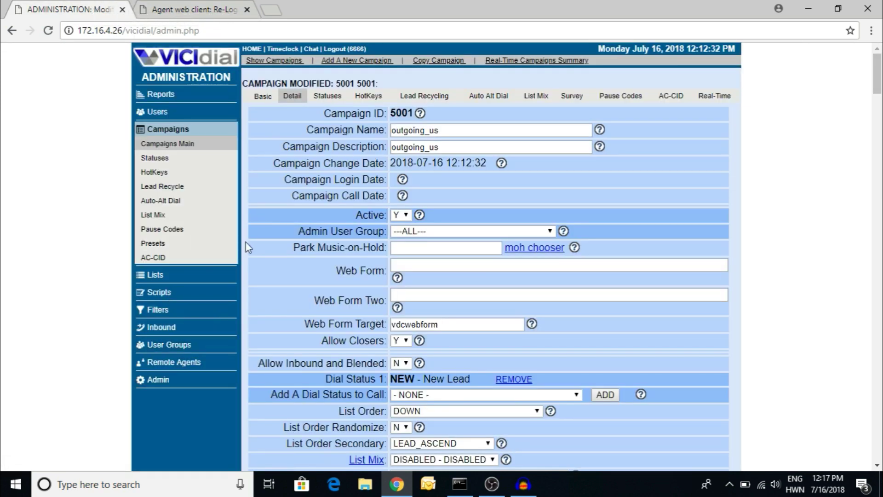
Step: Start a new in-group with Group ID and Group Name 'testinbound' and Group Color green
{"action": "left_click", "coordinate": [165, 327]}
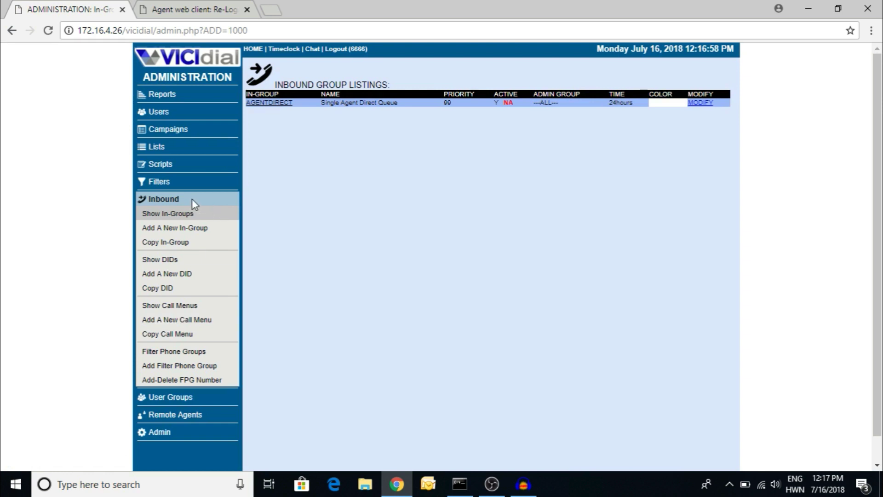
{"action": "left_click", "coordinate": [185, 227]}
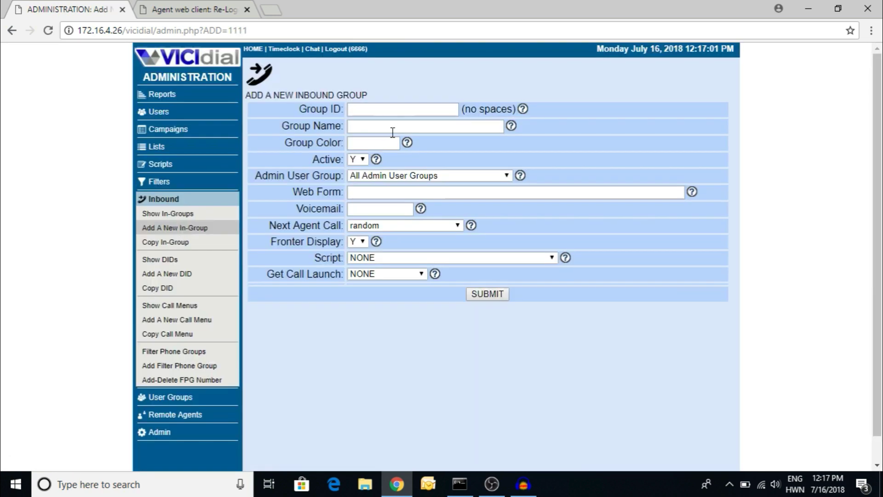
{"action": "left_click", "coordinate": [397, 108]}
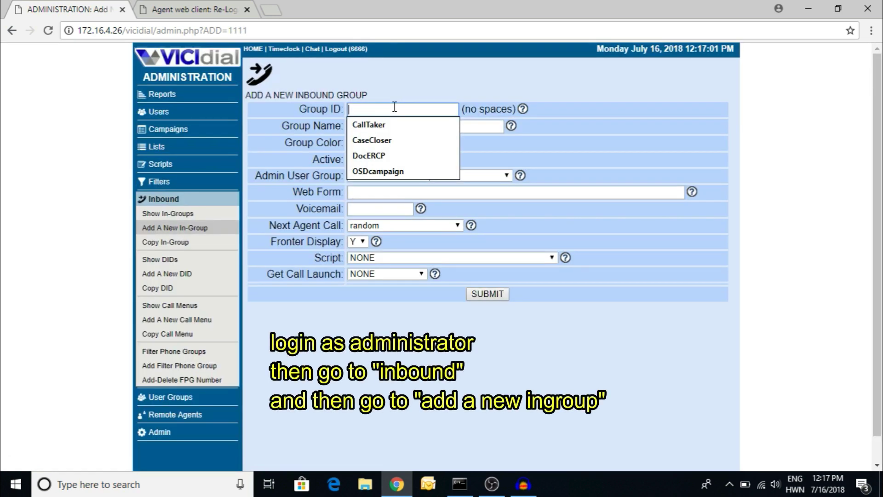
{"action": "type", "text": "testi"}
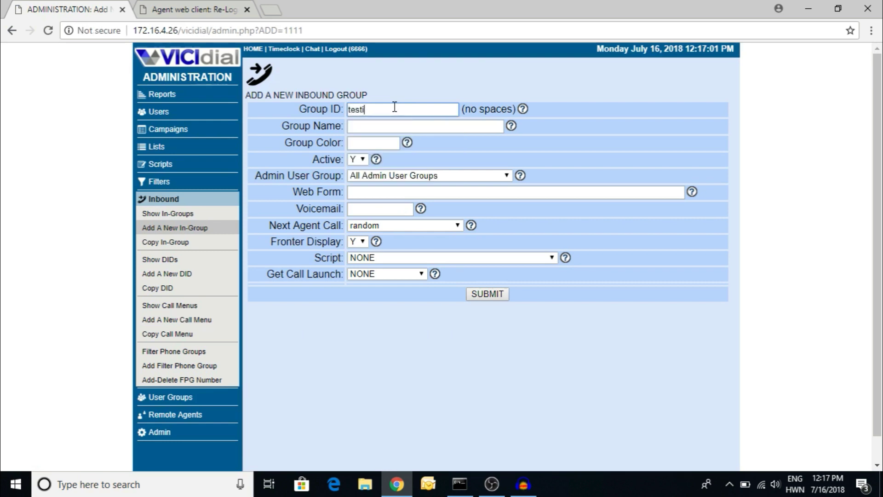
{"action": "type", "text": "nbound"}
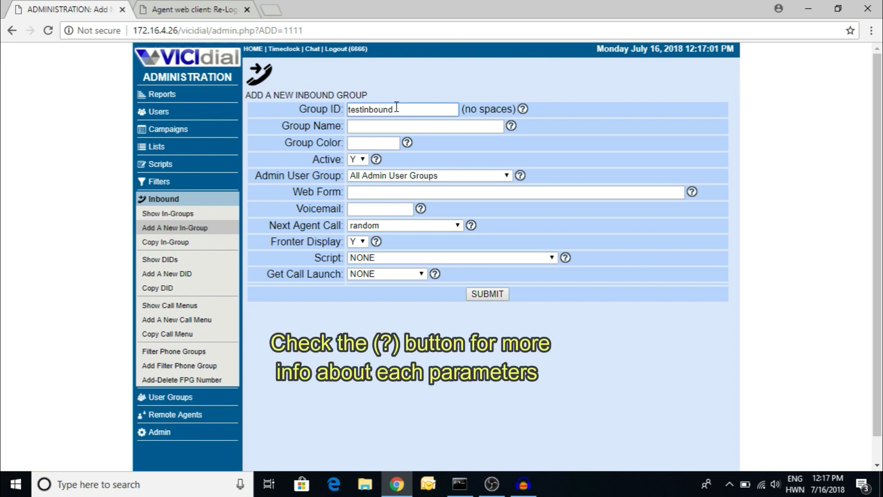
{"action": "left_click_drag", "start_coordinate": [401, 111], "coordinate": [360, 112]}
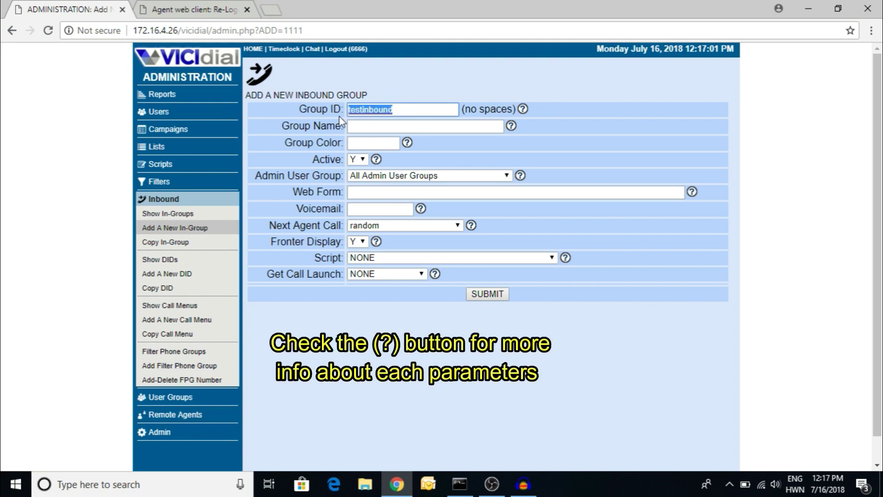
{"action": "left_click", "coordinate": [363, 127]}
{"action": "type", "text": "testinbound"}
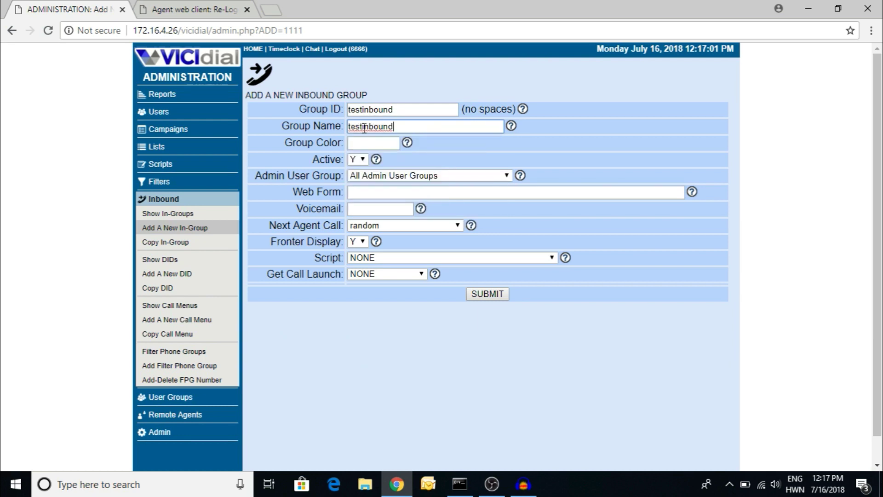
{"action": "left_click", "coordinate": [364, 142]}
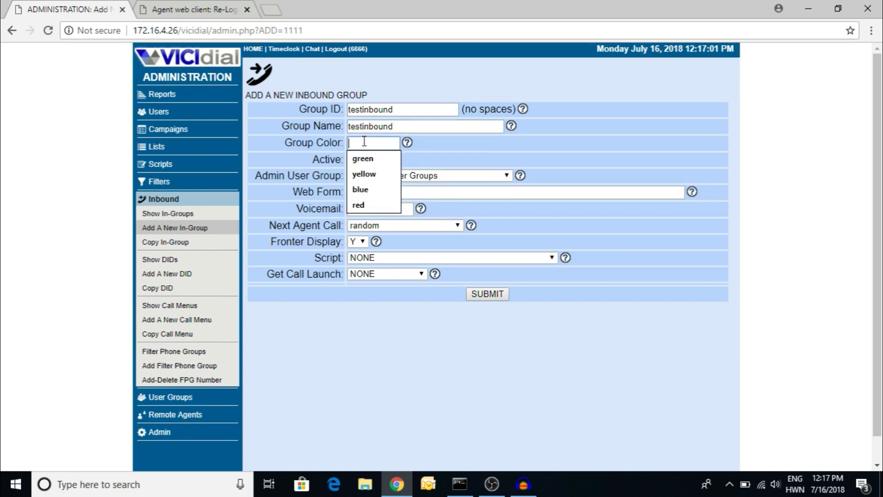
{"action": "left_click", "coordinate": [363, 158]}
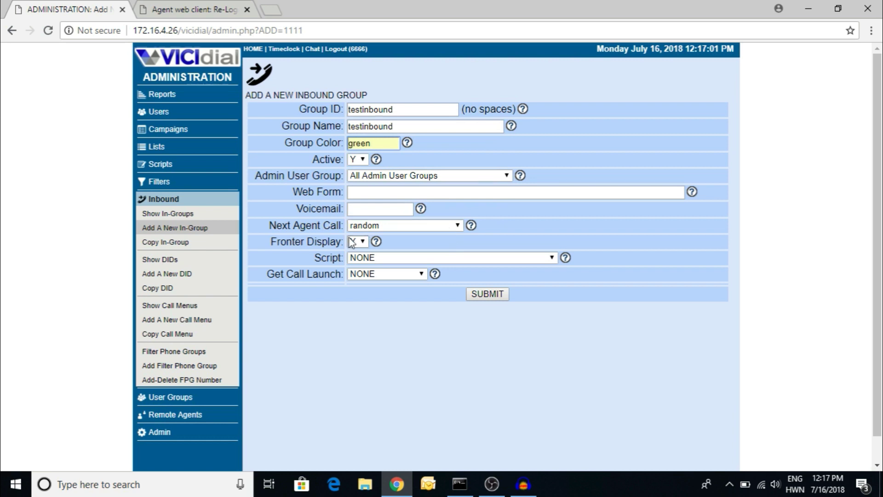
Step: Change the in-group's Next Agent Call from ring_all to fewest_calls
{"action": "left_click_drag", "start_coordinate": [342, 225], "coordinate": [272, 224]}
{"action": "left_click", "coordinate": [322, 257]}
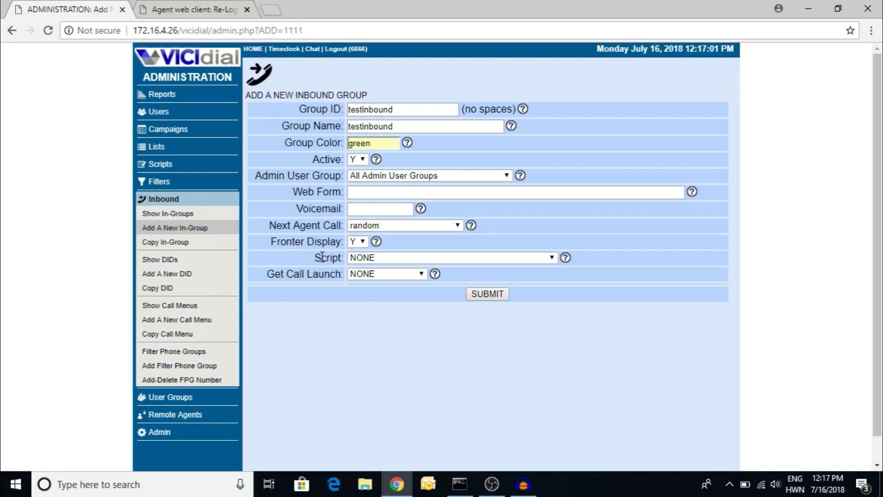
{"action": "left_click", "coordinate": [409, 229]}
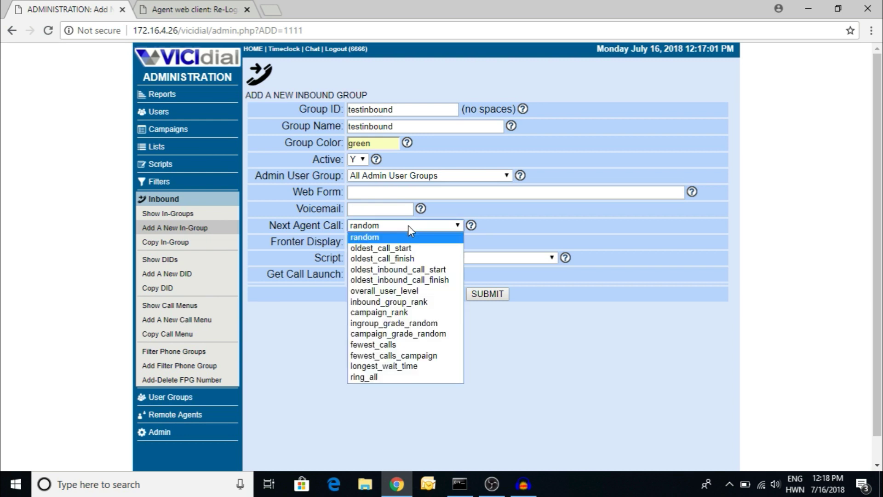
{"action": "left_click", "coordinate": [398, 377]}
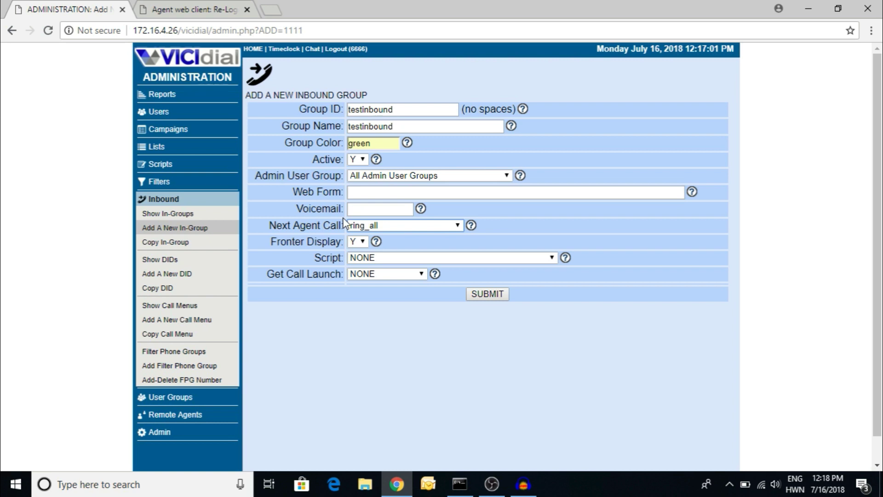
{"action": "left_click", "coordinate": [373, 227]}
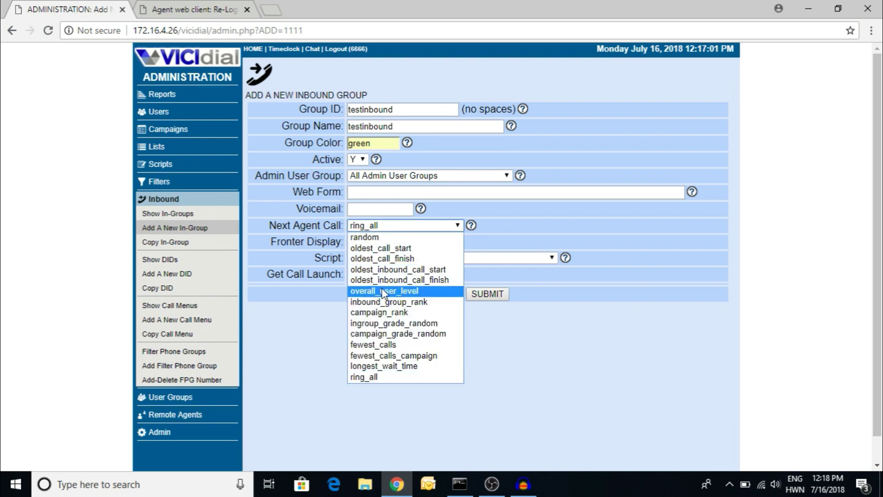
{"action": "left_click", "coordinate": [382, 345]}
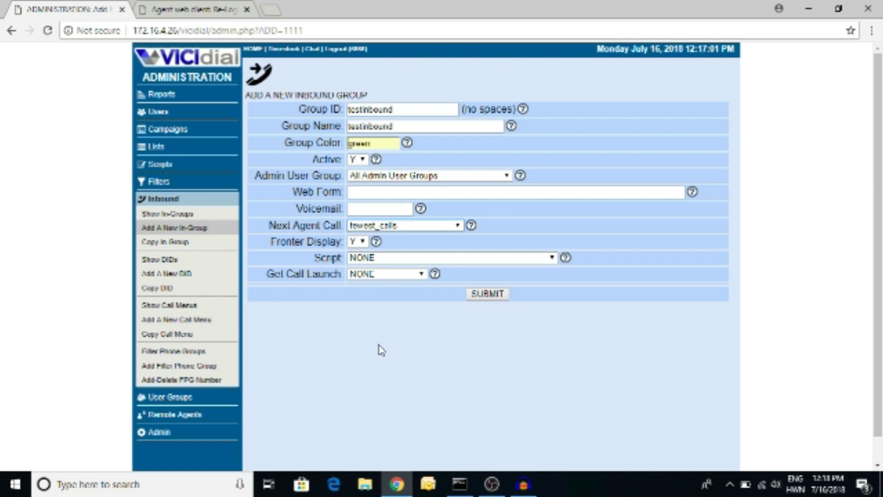
Step: Submit the testinbound in-group, then save its settings despite the not-in-any-campaign warning
{"action": "left_click", "coordinate": [485, 294]}
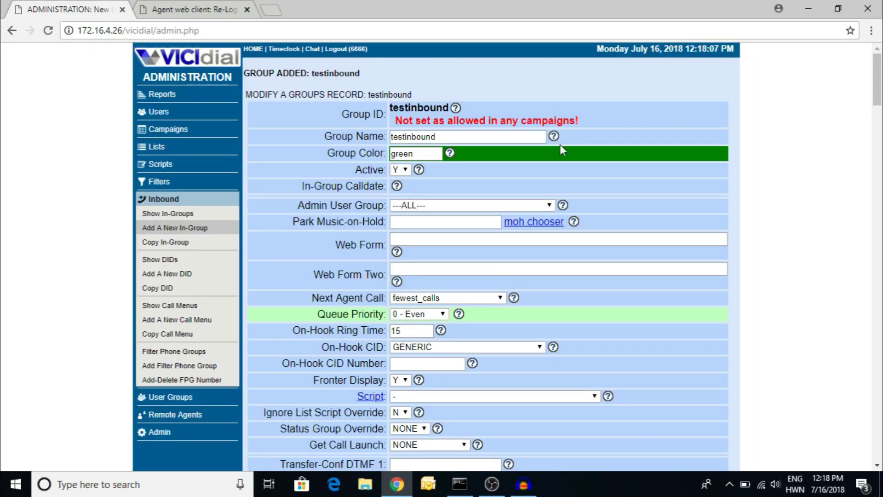
{"action": "left_click_drag", "start_coordinate": [585, 118], "coordinate": [397, 121]}
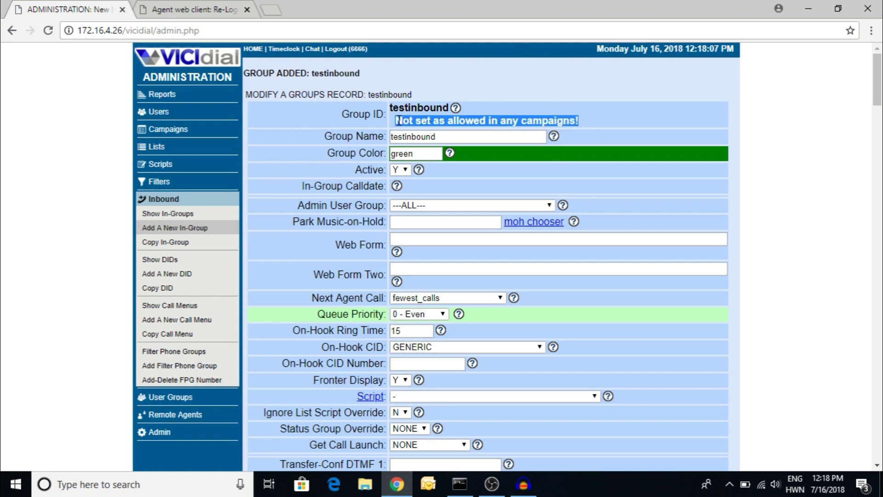
{"action": "left_click", "coordinate": [622, 119]}
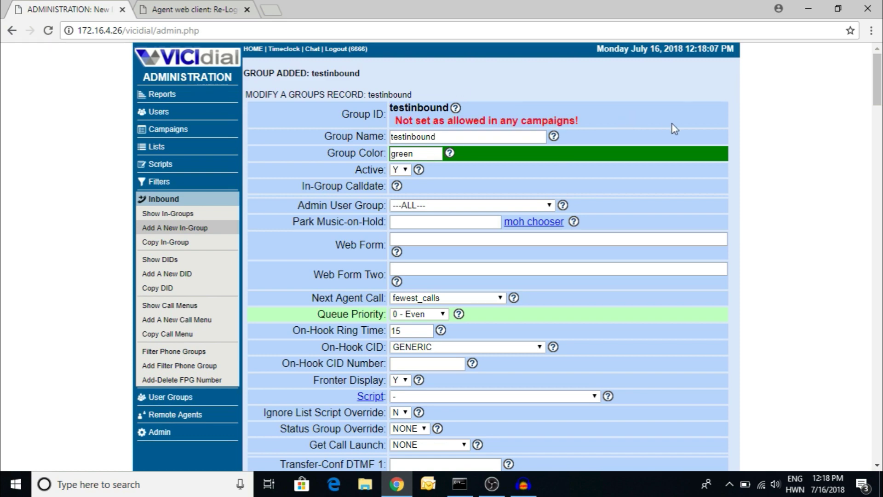
{"action": "left_click_drag", "start_coordinate": [880, 104], "coordinate": [880, 441]}
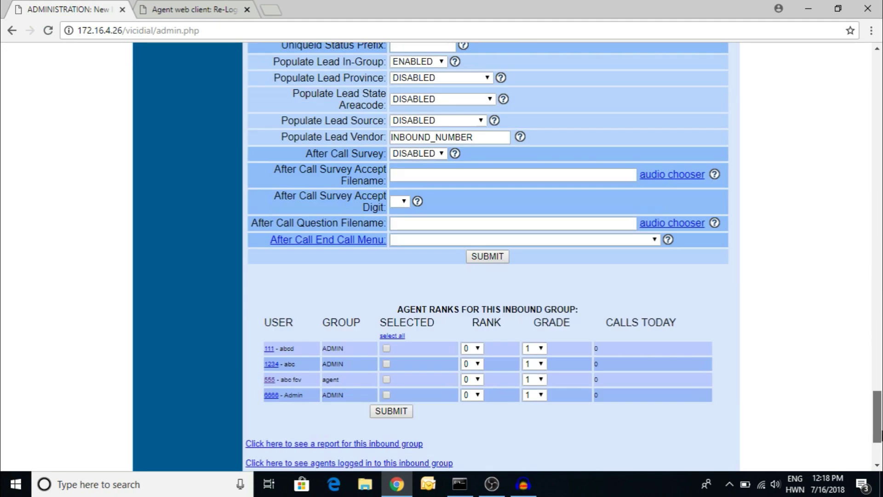
{"action": "left_click", "coordinate": [488, 257]}
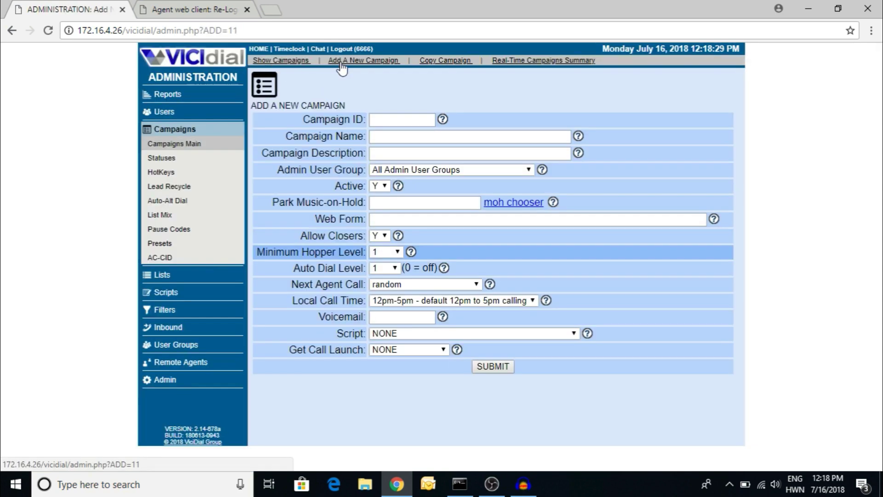
Step: Enter campaign ID 5002 with name and description 'inbound'
{"action": "left_click", "coordinate": [380, 119]}
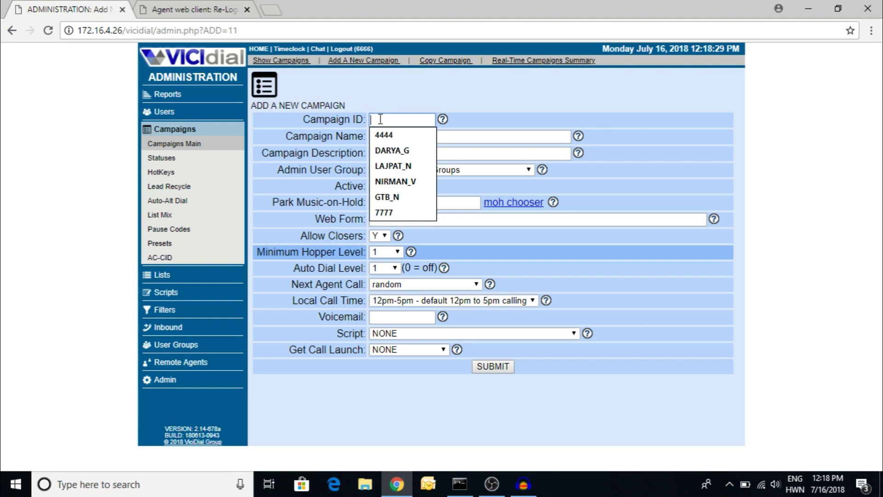
{"action": "type", "text": "5002"}
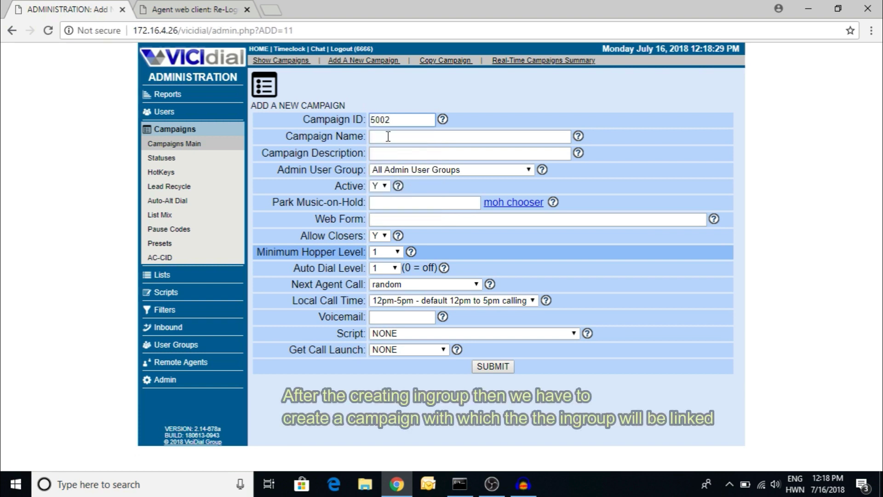
{"action": "left_click", "coordinate": [388, 136]}
{"action": "type", "text": "in"}
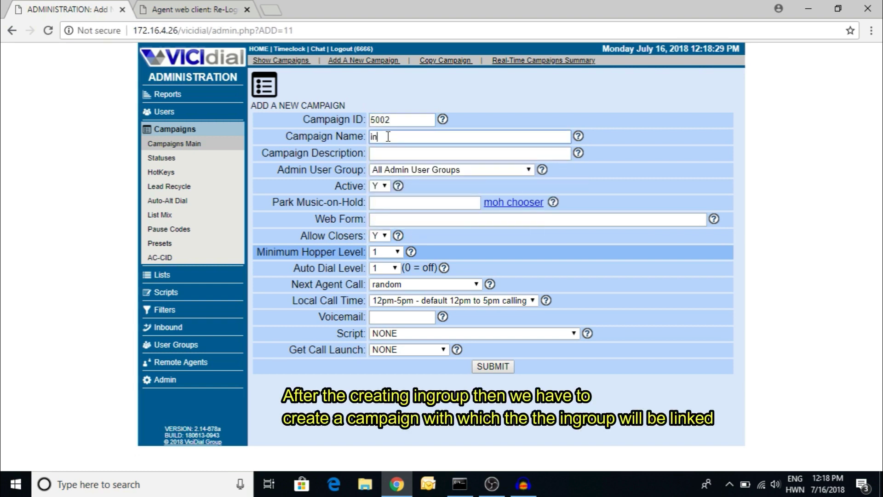
{"action": "type", "text": "bound"}
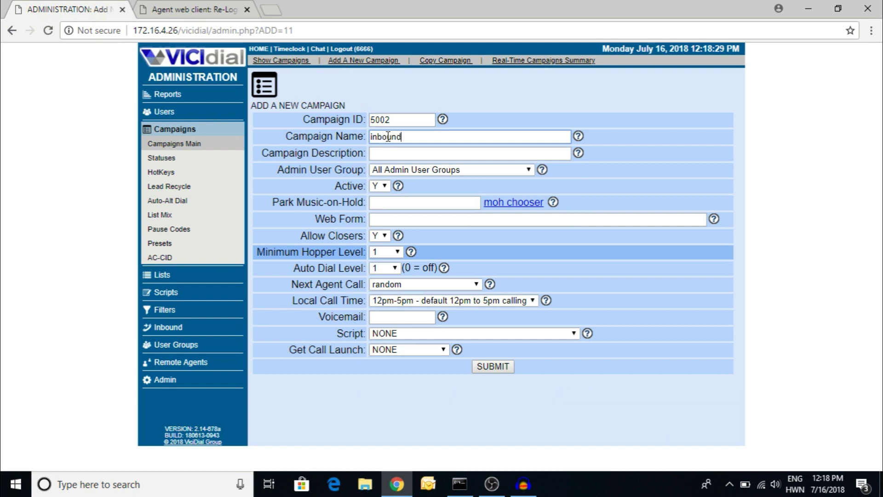
{"action": "left_click", "coordinate": [396, 152]}
{"action": "type", "text": "inbound"}
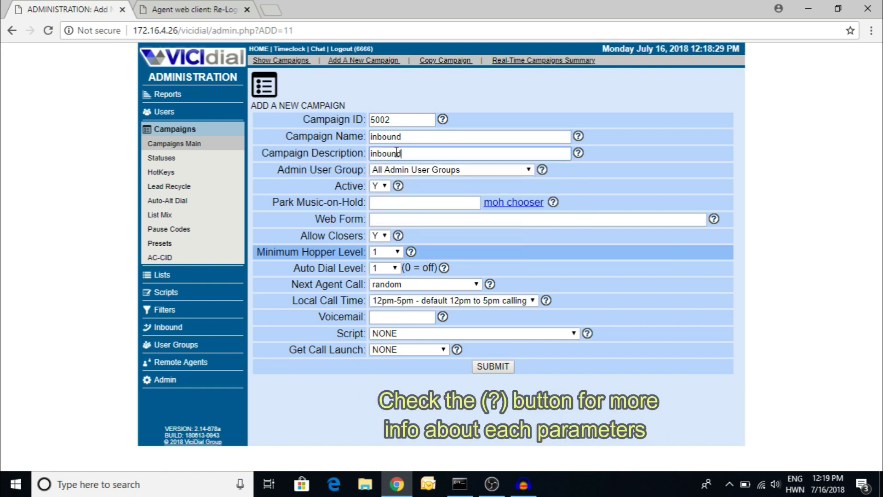
Step: Set the campaign's Next Agent Call to fewest_calls and Local Call Time to 24hours
{"action": "left_click", "coordinate": [451, 283]}
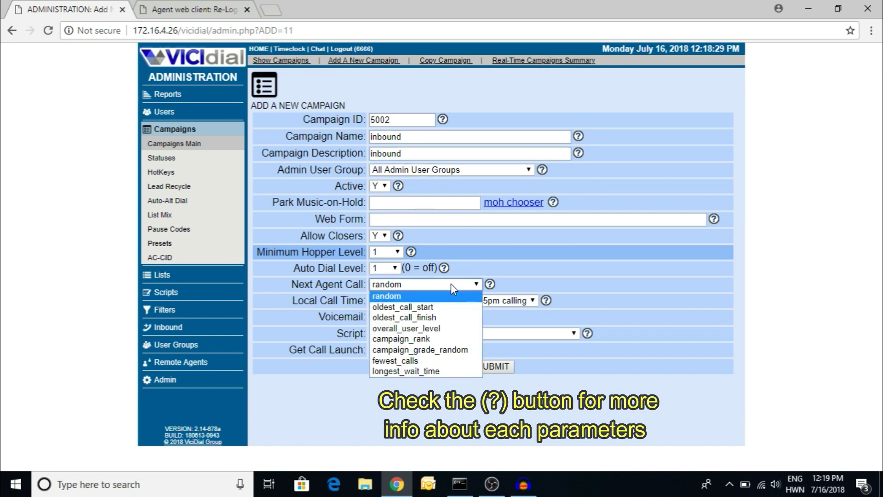
{"action": "left_click", "coordinate": [439, 361]}
{"action": "left_click", "coordinate": [492, 299]}
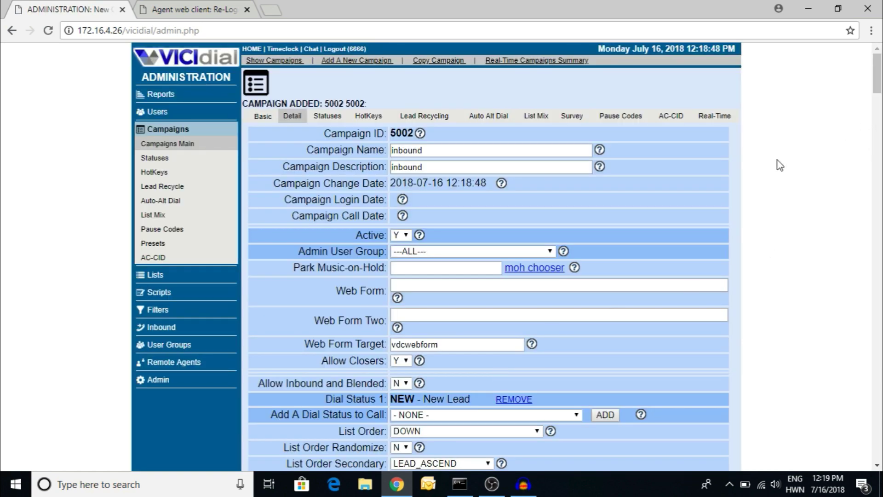
Step: Set campaign 5002's Dial Method to INBOUND_MAN and save it
{"action": "left_click_drag", "start_coordinate": [880, 79], "coordinate": [879, 119]}
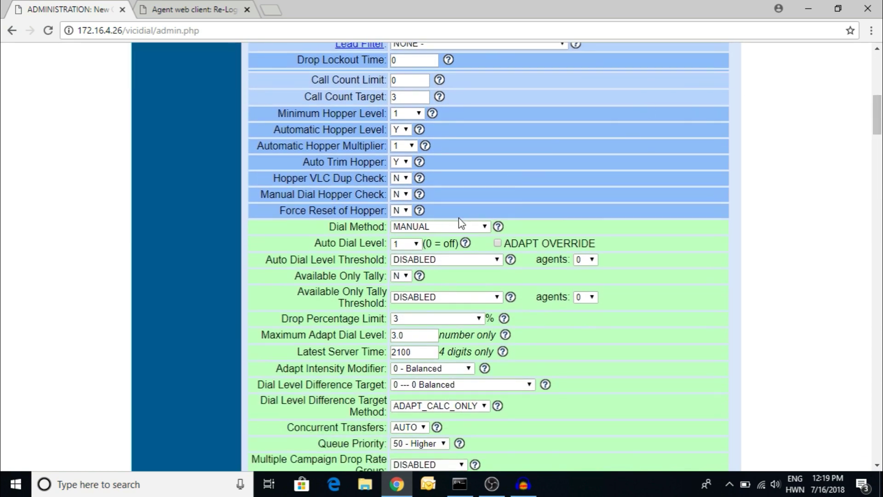
{"action": "left_click", "coordinate": [431, 225]}
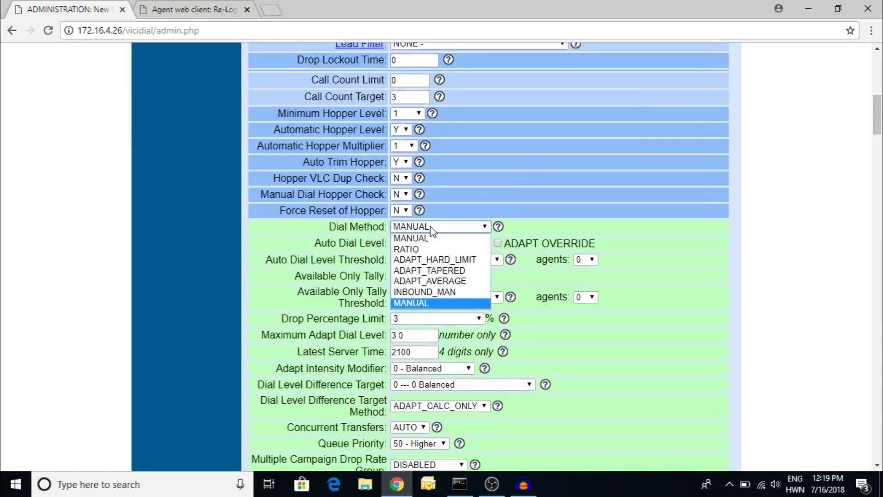
{"action": "left_click", "coordinate": [430, 293]}
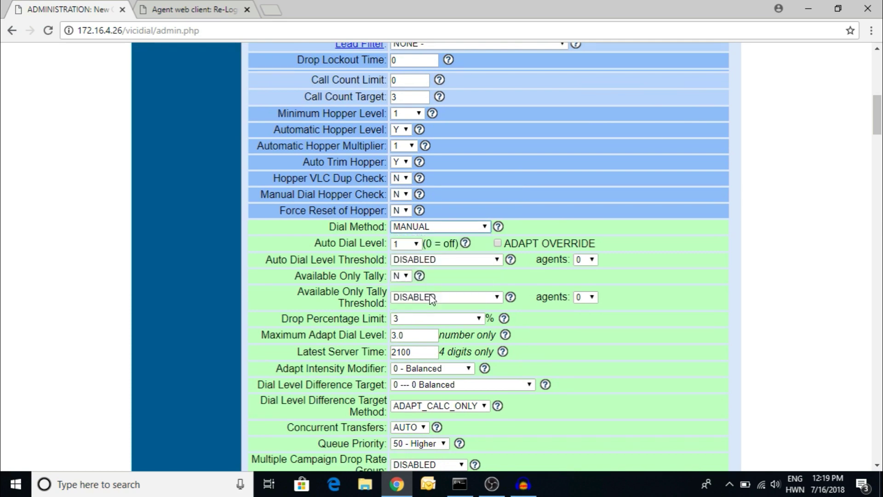
{"action": "left_click_drag", "start_coordinate": [877, 115], "coordinate": [880, 426]}
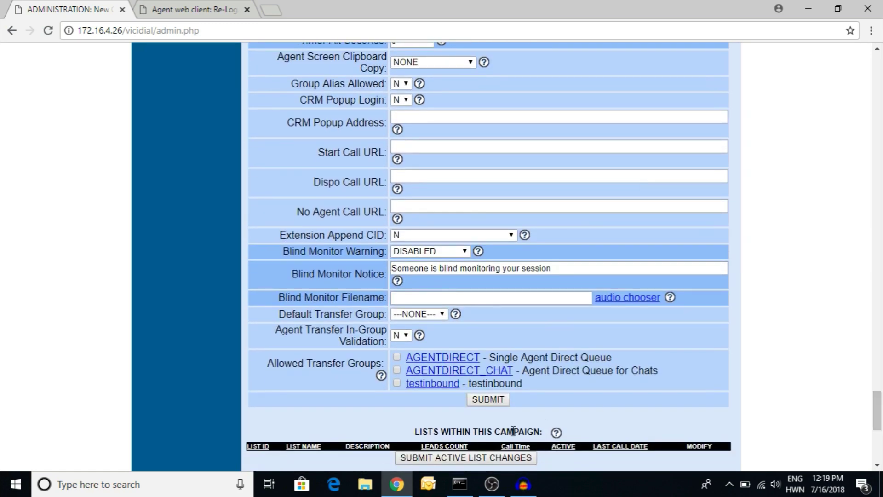
{"action": "left_click", "coordinate": [500, 402]}
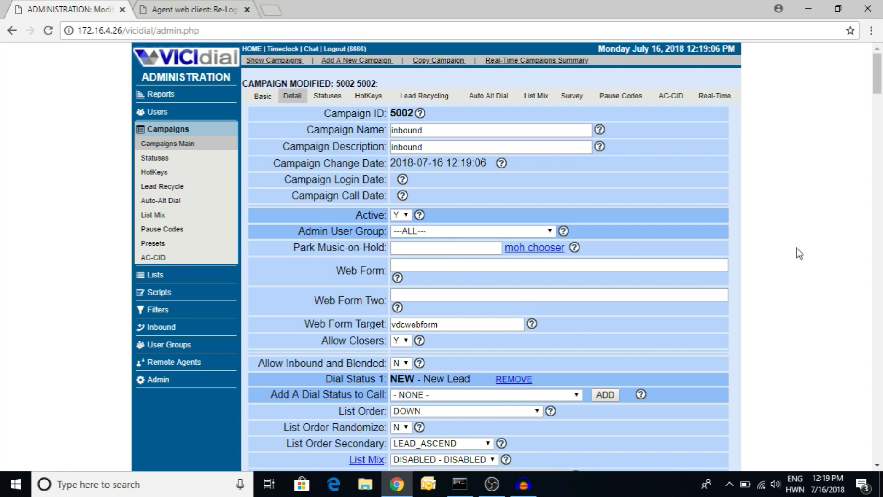
Step: Change Allow Inbound and Blended from N to Y
{"action": "left_click_drag", "start_coordinate": [879, 79], "coordinate": [880, 93]}
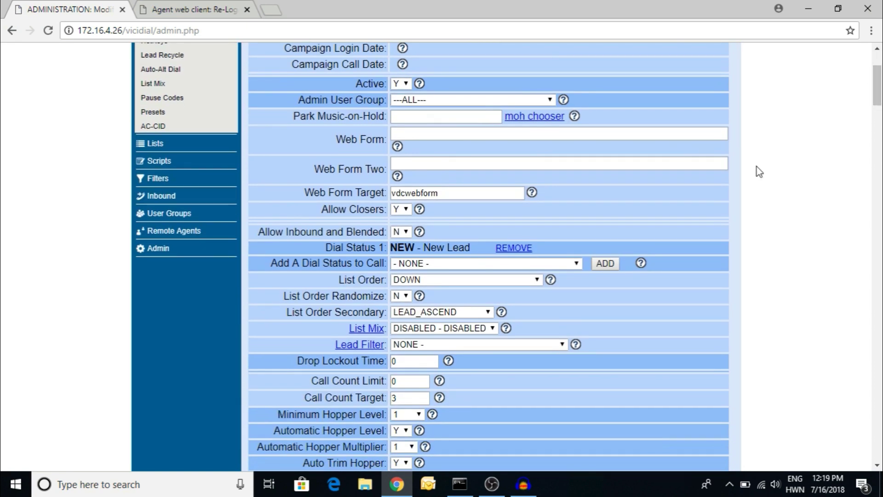
{"action": "left_click_drag", "start_coordinate": [266, 231], "coordinate": [317, 232]}
{"action": "left_click", "coordinate": [401, 231]}
{"action": "left_click", "coordinate": [402, 248]}
Step: Save the Allow Inbound and Blended change, then allow in-group testinbound for campaign 5002 and save
{"action": "left_click_drag", "start_coordinate": [880, 97], "coordinate": [878, 434]}
{"action": "left_click", "coordinate": [488, 349]}
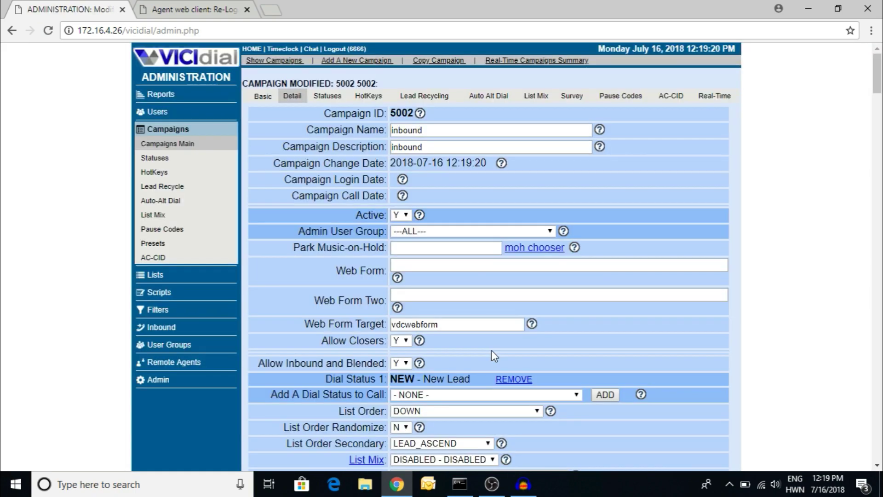
{"action": "left_click_drag", "start_coordinate": [879, 69], "coordinate": [880, 408]}
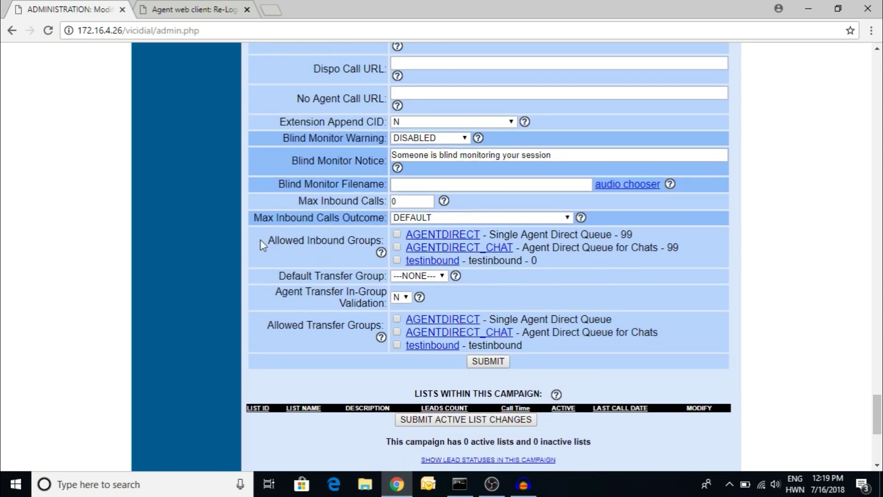
{"action": "left_click_drag", "start_coordinate": [261, 239], "coordinate": [363, 244]}
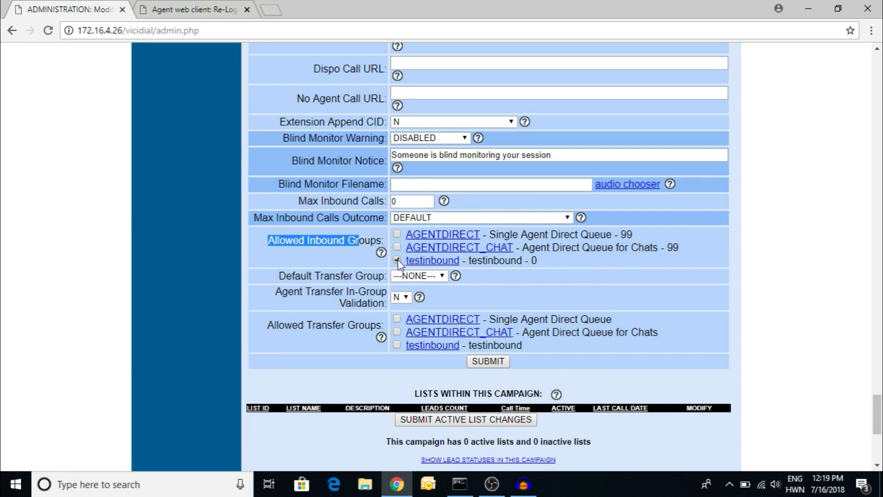
{"action": "left_click", "coordinate": [384, 308]}
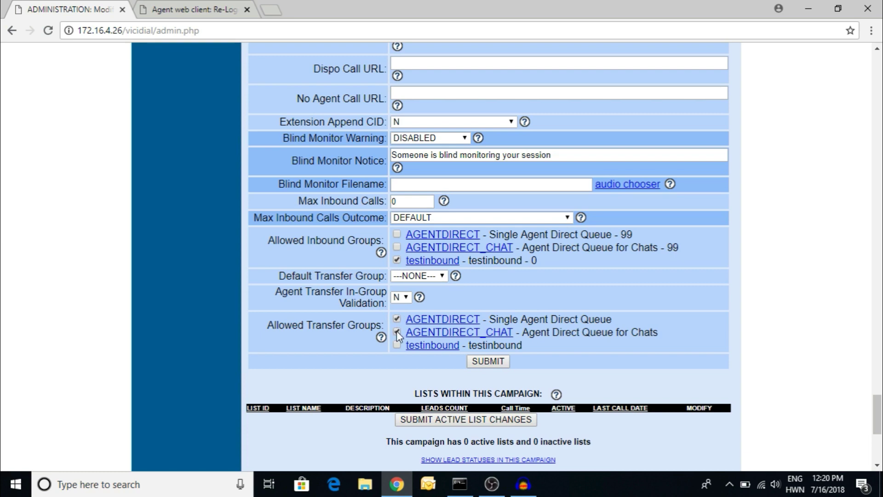
{"action": "left_click", "coordinate": [490, 363]}
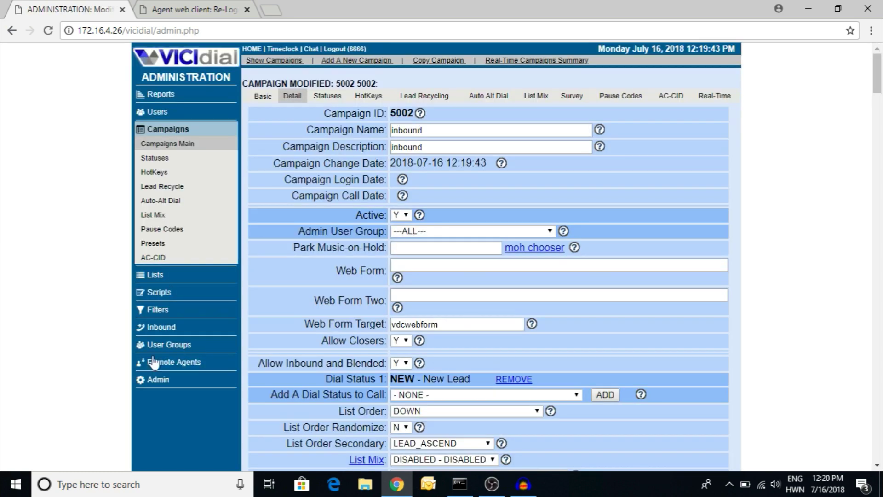
Step: Start a new DID with extension 12345 and description 12345
{"action": "left_click", "coordinate": [165, 329]}
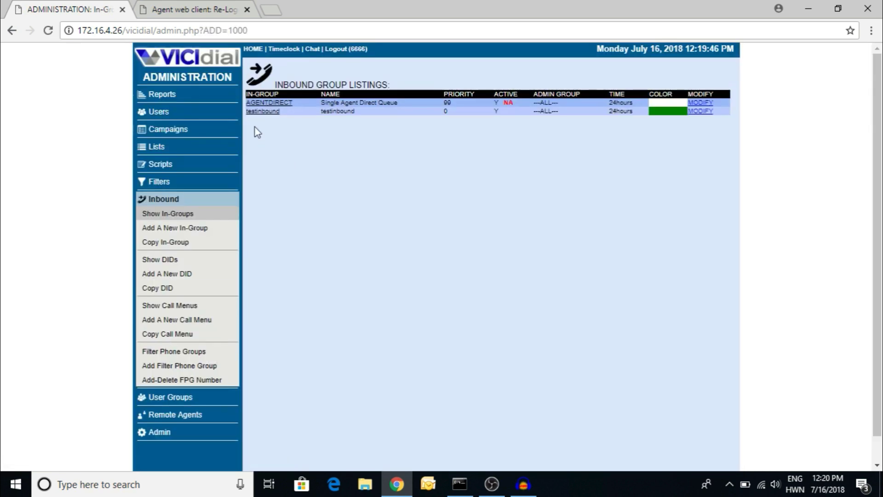
{"action": "left_click", "coordinate": [178, 275]}
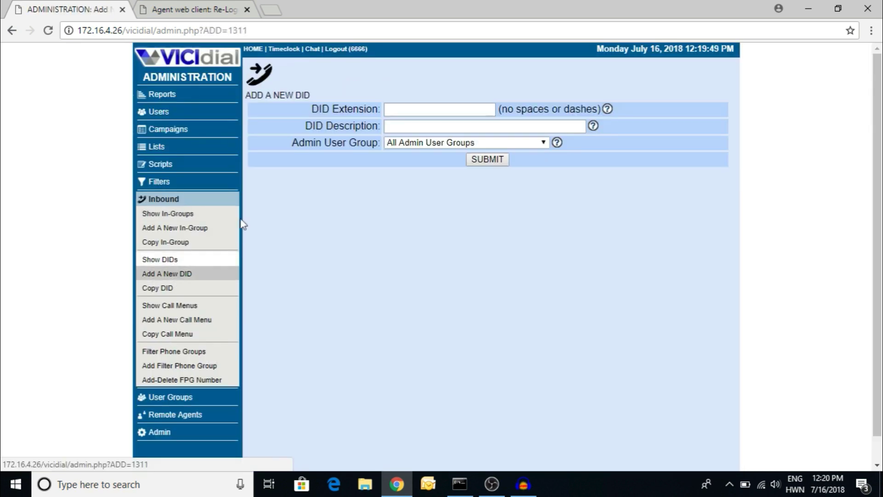
{"action": "left_click", "coordinate": [411, 109]}
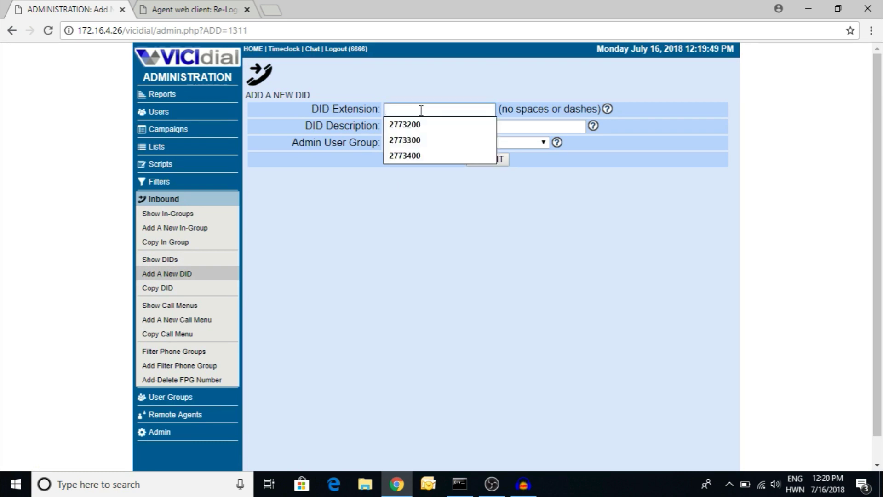
{"action": "type", "text": "12345"}
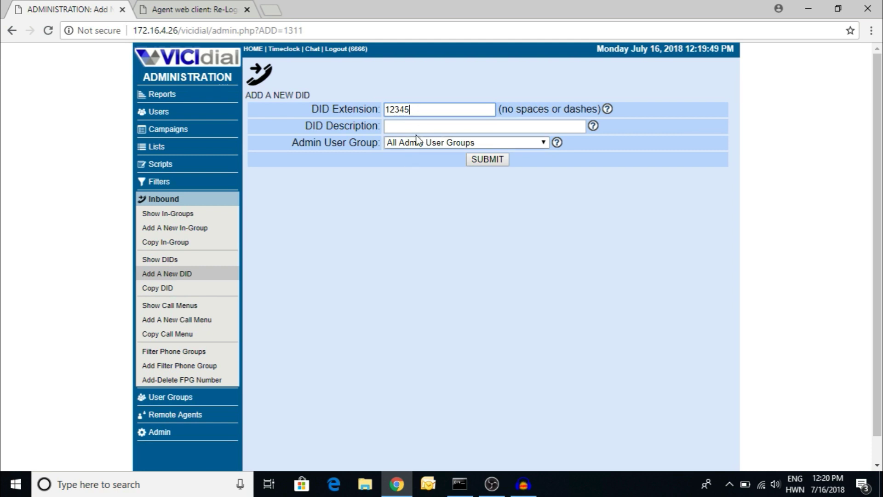
{"action": "left_click", "coordinate": [420, 130]}
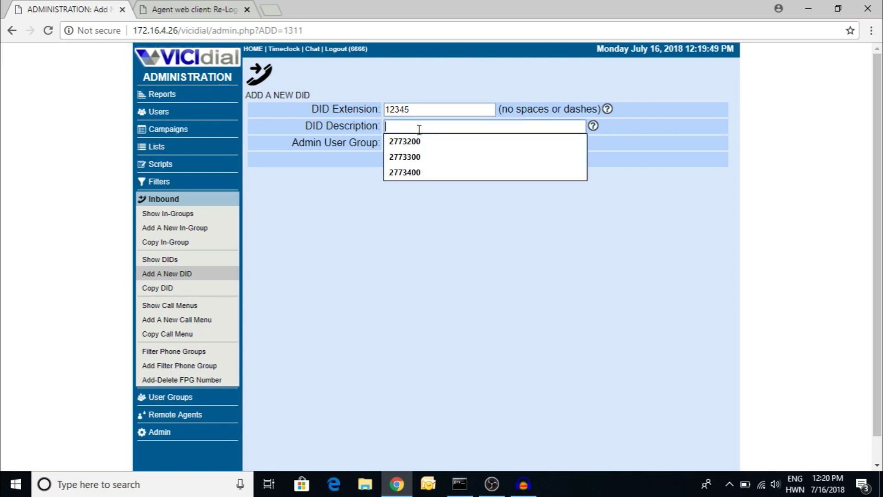
{"action": "type", "text": "12345"}
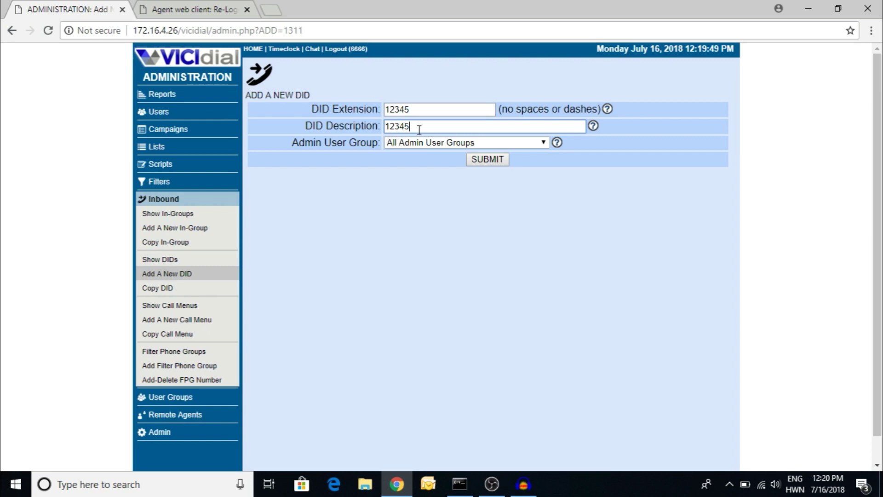
{"action": "left_click_drag", "start_coordinate": [418, 111], "coordinate": [384, 111]}
{"action": "left_click", "coordinate": [460, 109]}
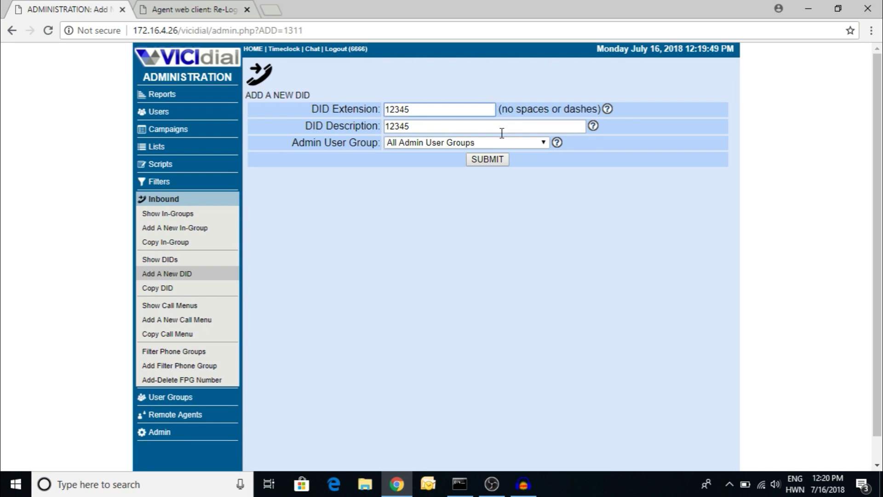
Step: Create DID 12345, route it to IN_GROUP, and assign server 172.16.4.26
{"action": "left_click", "coordinate": [485, 160]}
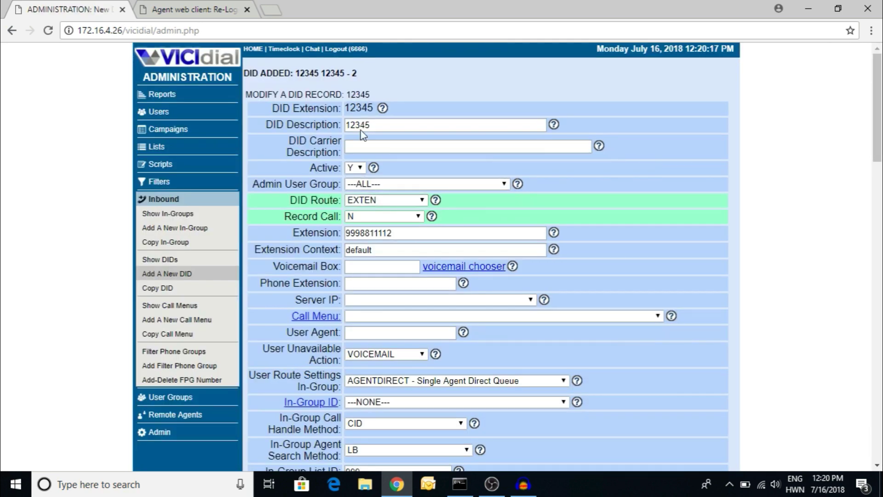
{"action": "left_click_drag", "start_coordinate": [375, 108], "coordinate": [360, 111]}
{"action": "left_click", "coordinate": [373, 109]}
{"action": "left_click", "coordinate": [375, 201]}
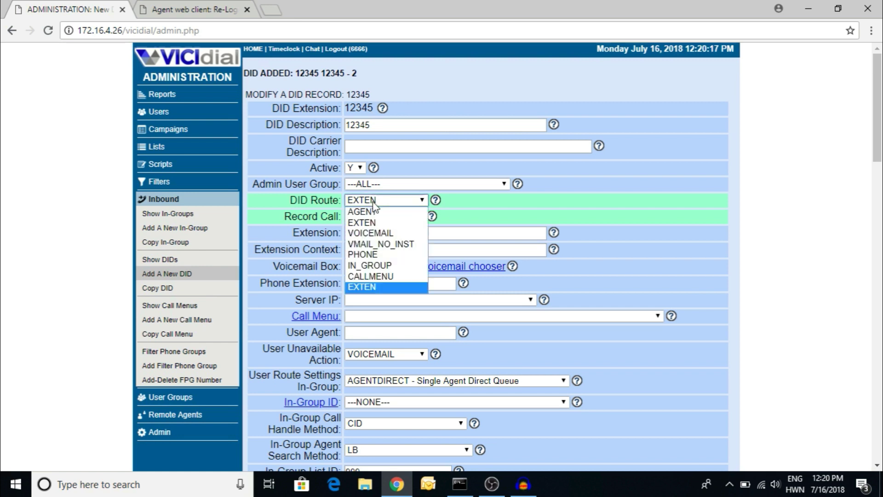
{"action": "left_click", "coordinate": [377, 263]}
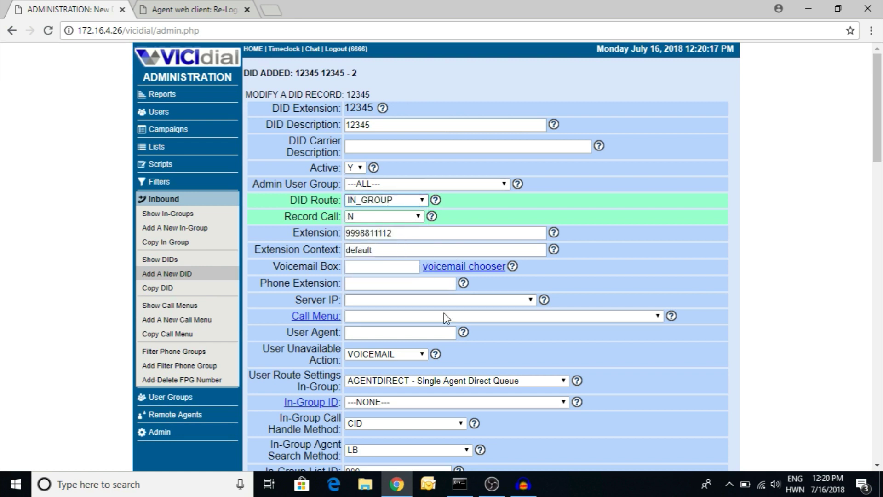
{"action": "left_click", "coordinate": [458, 301]}
{"action": "left_click", "coordinate": [455, 313]}
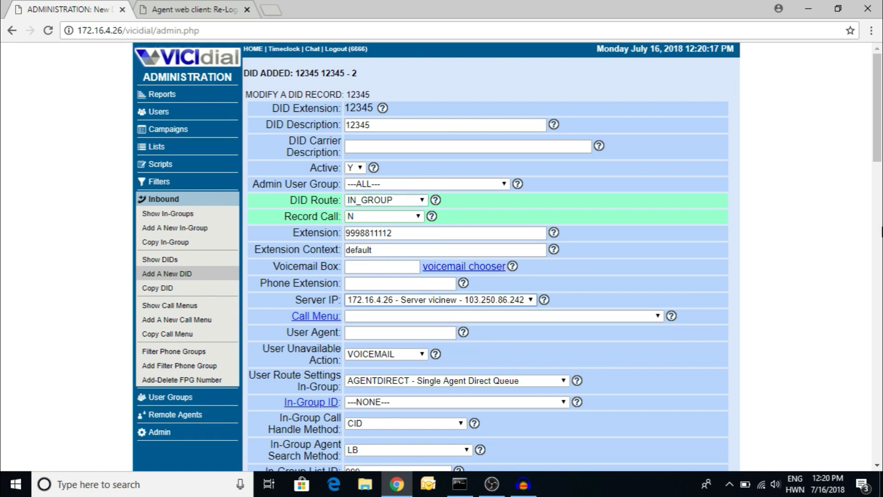
Step: Set In-Group ID and User Route In-Group to testinbound and save the DID
{"action": "left_click_drag", "start_coordinate": [880, 137], "coordinate": [880, 160]}
{"action": "left_click", "coordinate": [506, 302]}
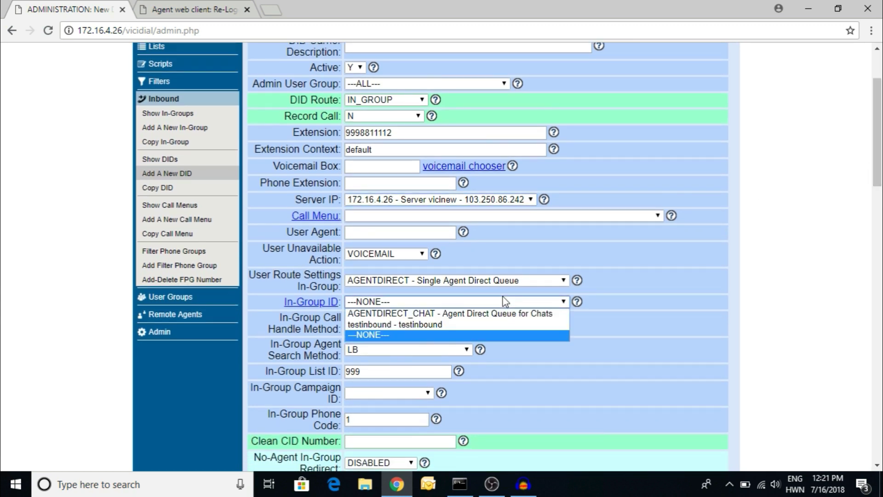
{"action": "left_click", "coordinate": [496, 324]}
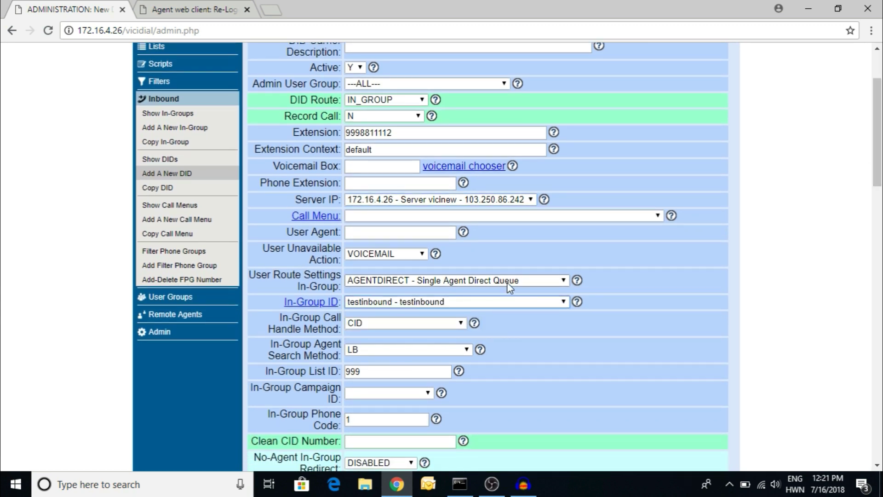
{"action": "left_click", "coordinate": [507, 282]}
{"action": "left_click", "coordinate": [497, 314]}
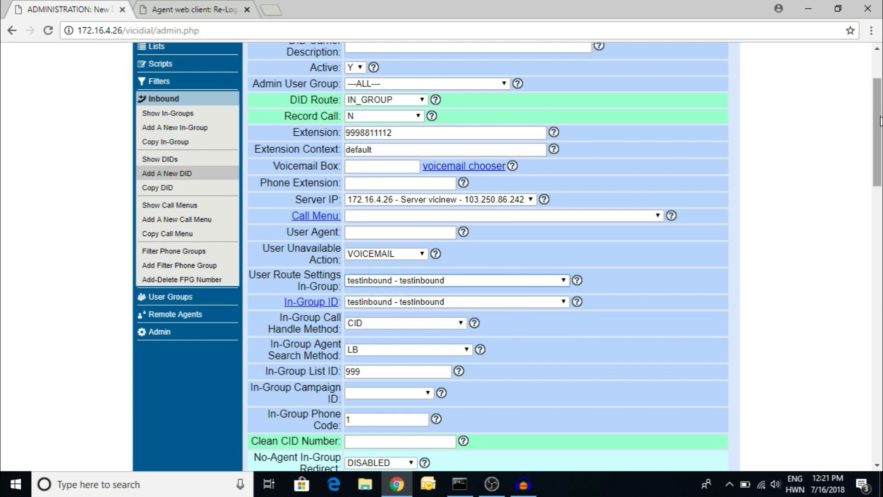
{"action": "left_click_drag", "start_coordinate": [879, 119], "coordinate": [879, 396]}
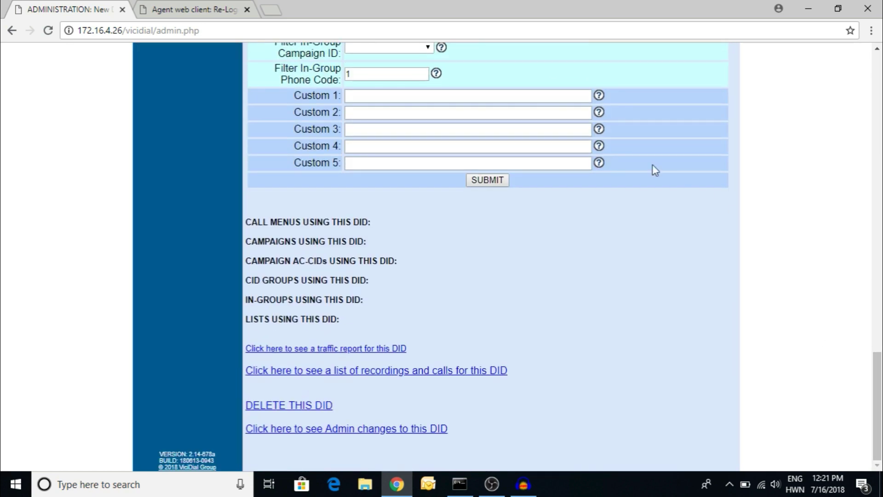
{"action": "left_click", "coordinate": [490, 181]}
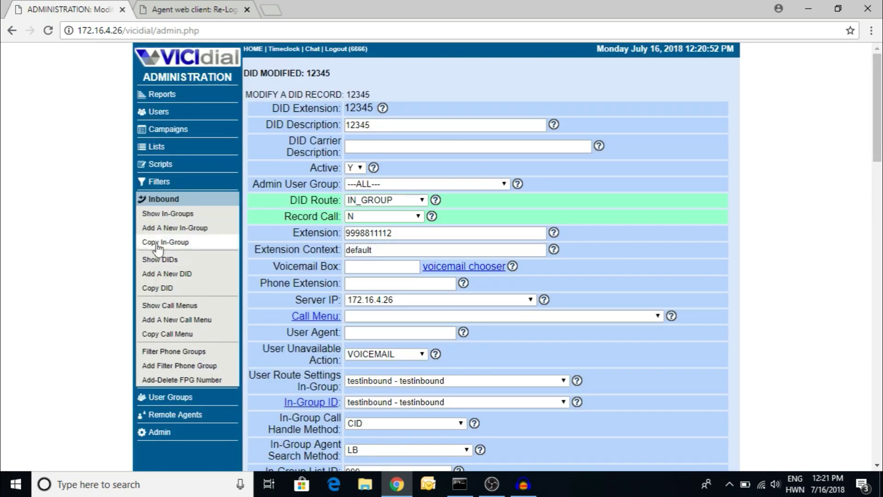
Step: Log the agent into campaign 5002 - inbound from the refreshed campaign list
{"action": "left_click", "coordinate": [200, 9]}
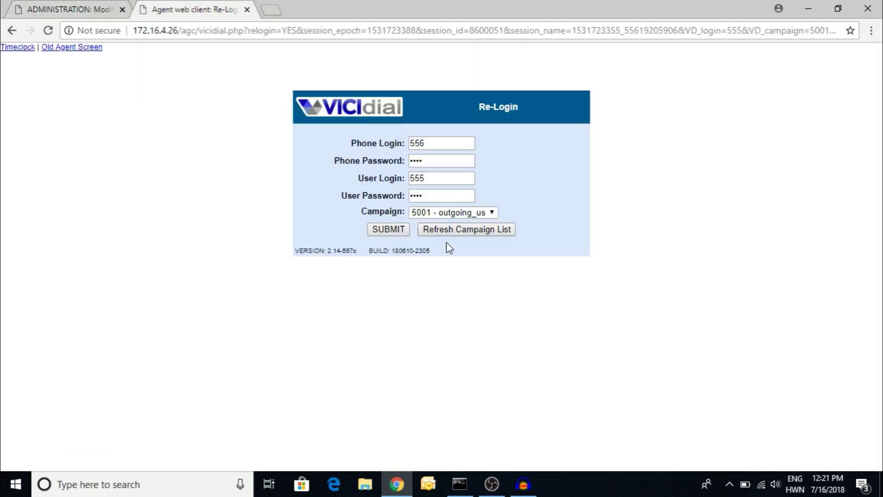
{"action": "left_click", "coordinate": [449, 229]}
{"action": "left_click", "coordinate": [477, 215]}
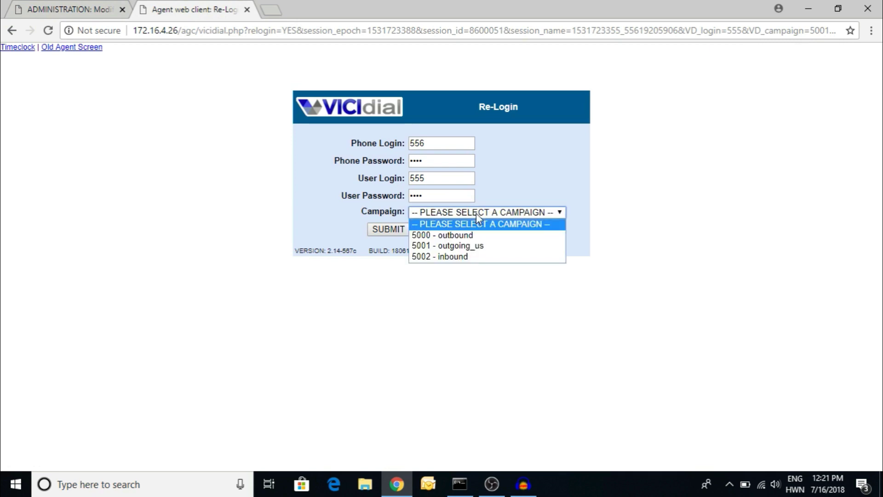
{"action": "left_click", "coordinate": [469, 257]}
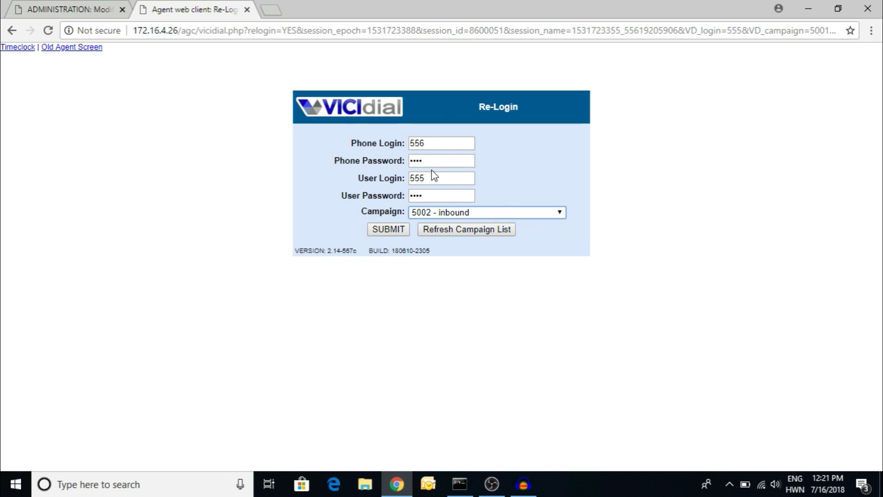
{"action": "left_click", "coordinate": [393, 229]}
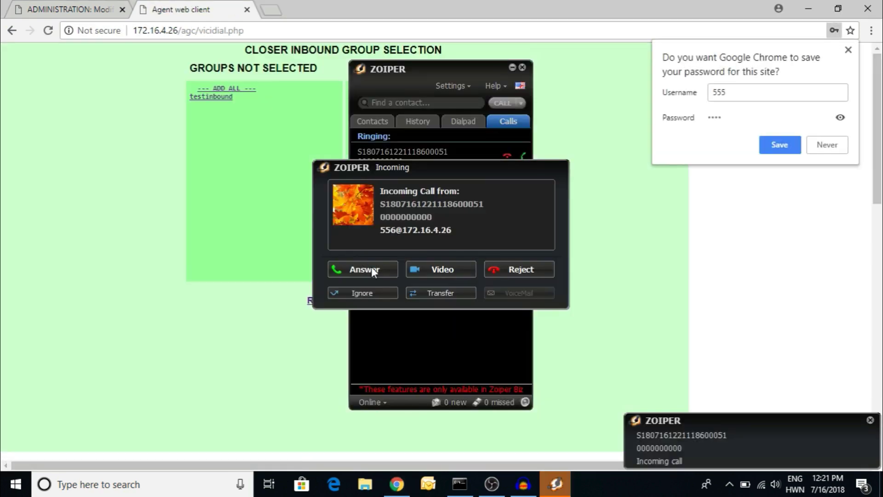
Step: Answer the Zoiper agent call, add testinbound as the selected inbound group, then toggle status to active and back to paused
{"action": "left_click", "coordinate": [370, 268]}
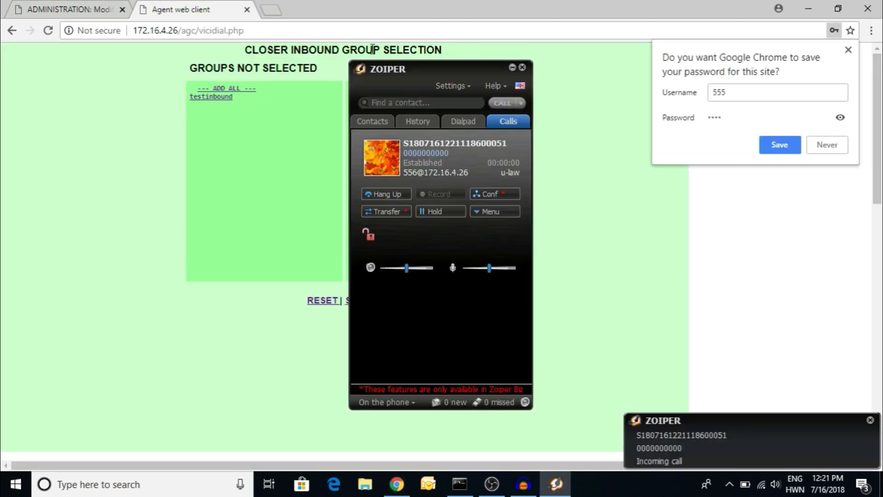
{"action": "left_click", "coordinate": [306, 48]}
{"action": "left_click", "coordinate": [241, 90]}
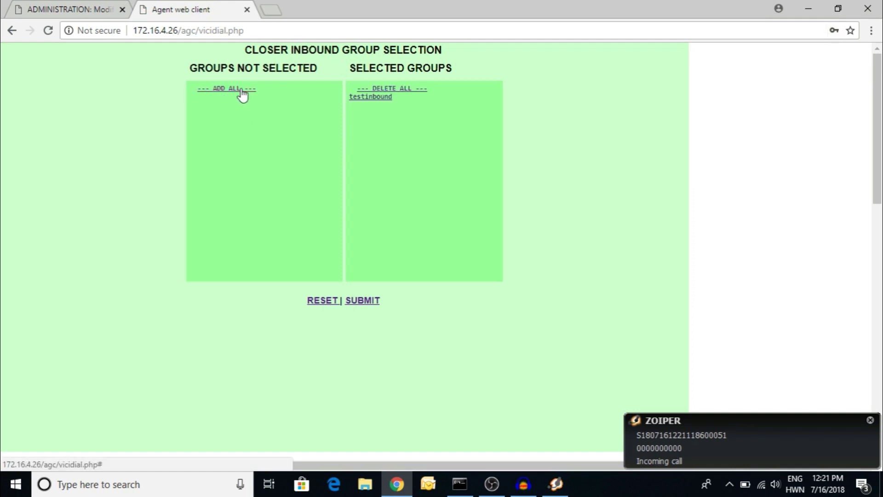
{"action": "left_click", "coordinate": [366, 301]}
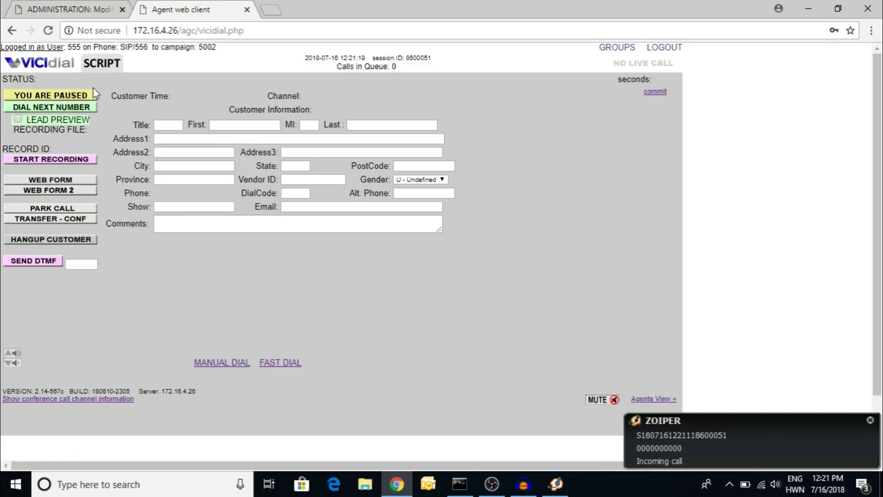
{"action": "left_click", "coordinate": [72, 95]}
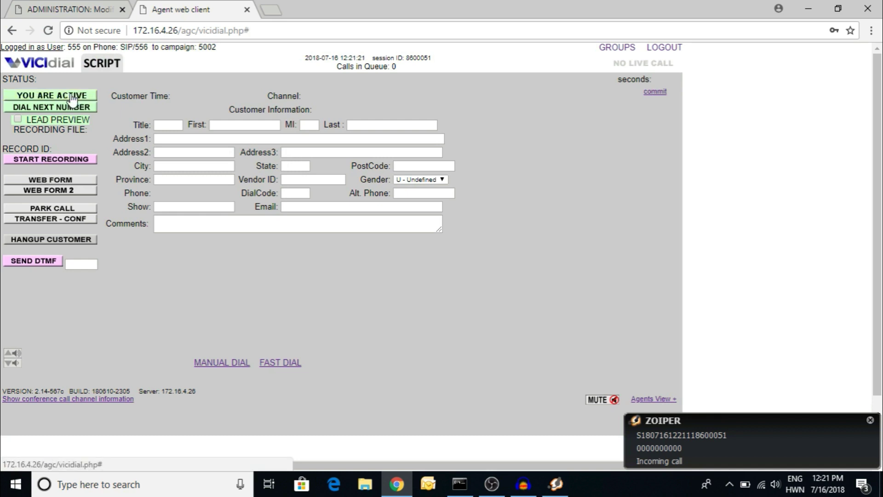
{"action": "left_click", "coordinate": [71, 96]}
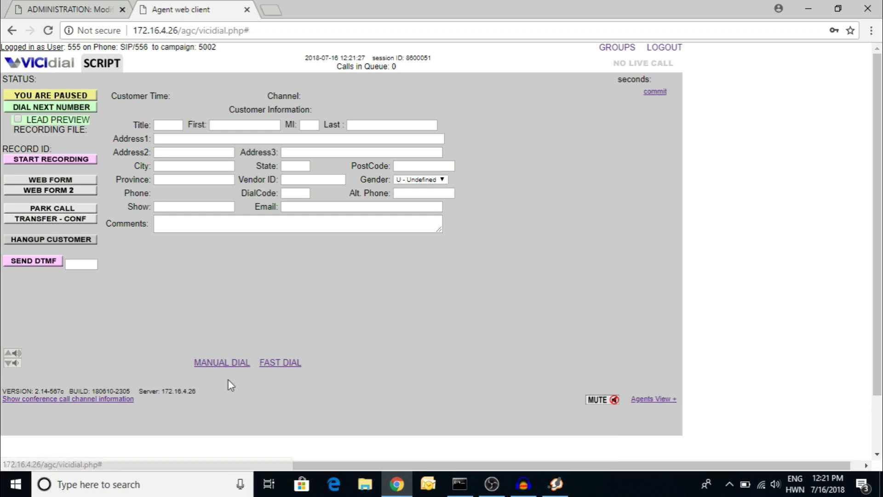
{"action": "left_click", "coordinate": [230, 364]}
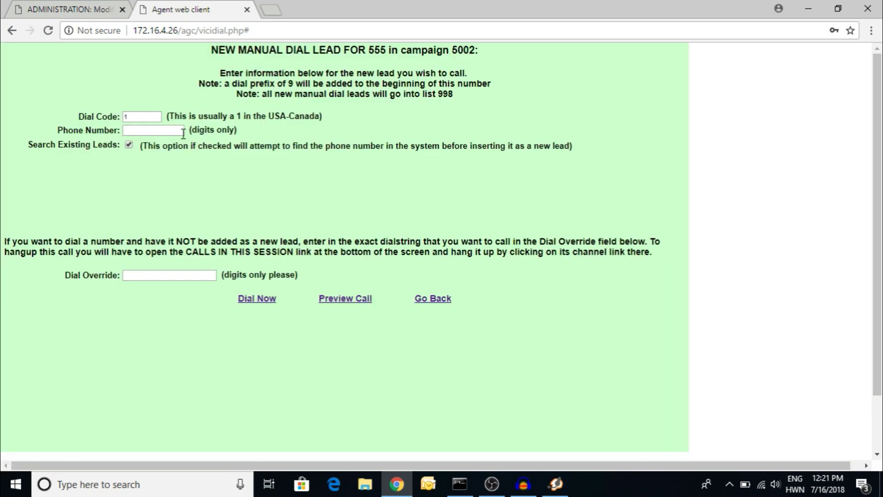
{"action": "left_click", "coordinate": [176, 131]}
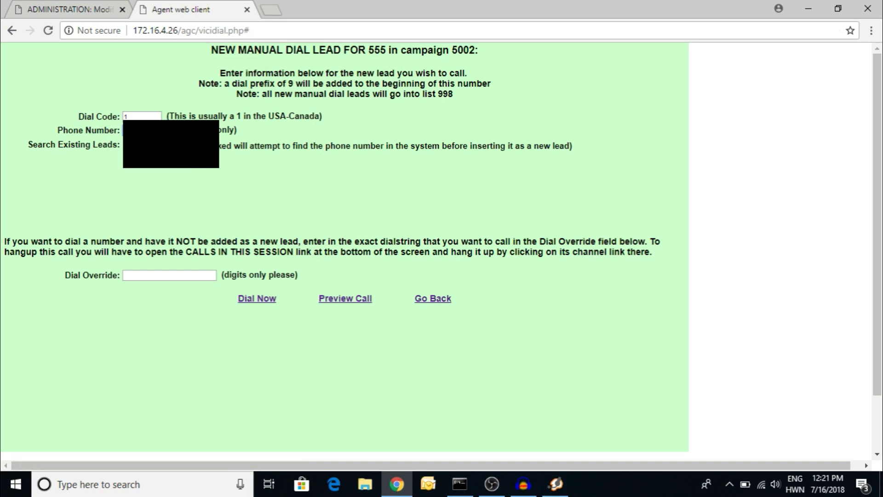
{"action": "left_click", "coordinate": [427, 303]}
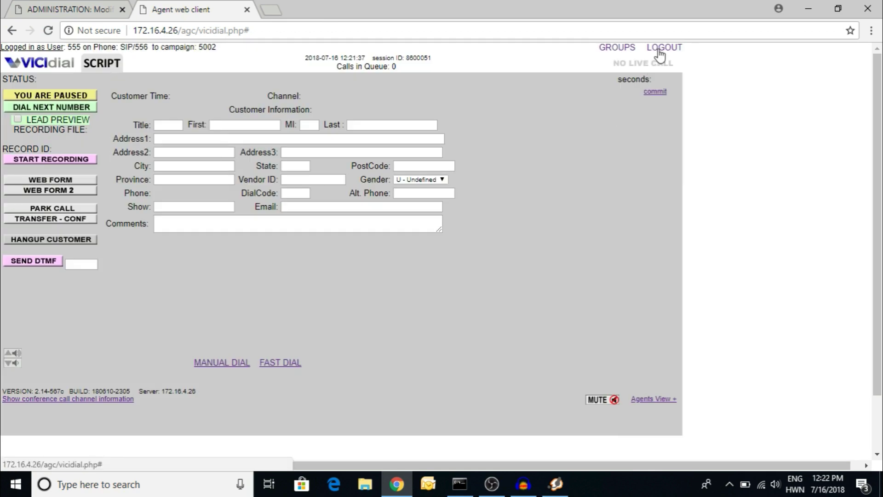